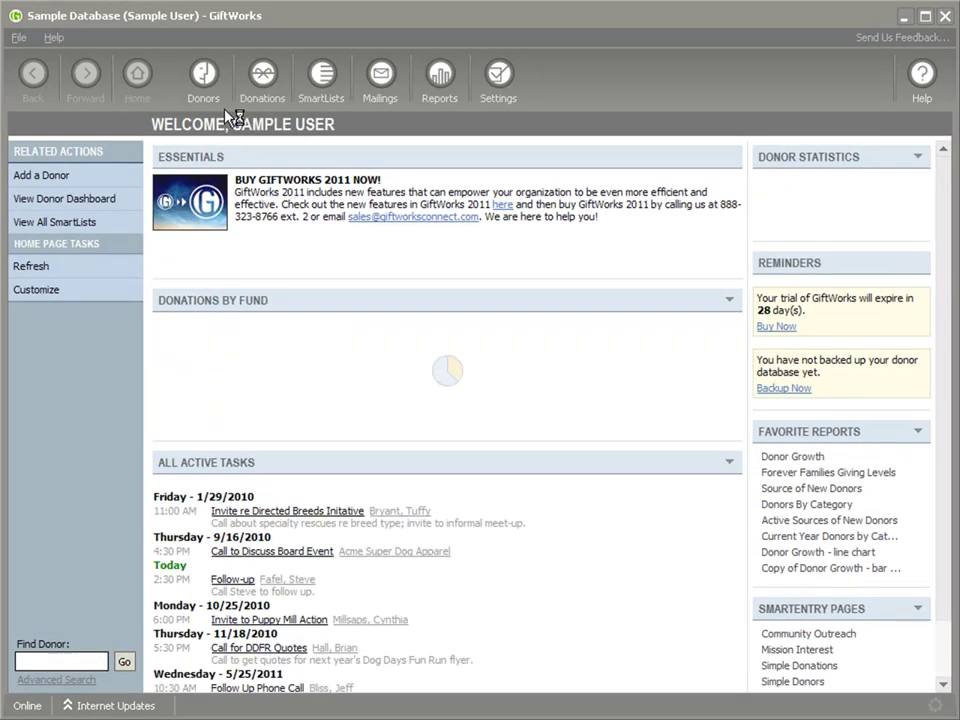
Open the second donor in the recently added donors list and show that donor's notes, tasks and files
click(208, 78)
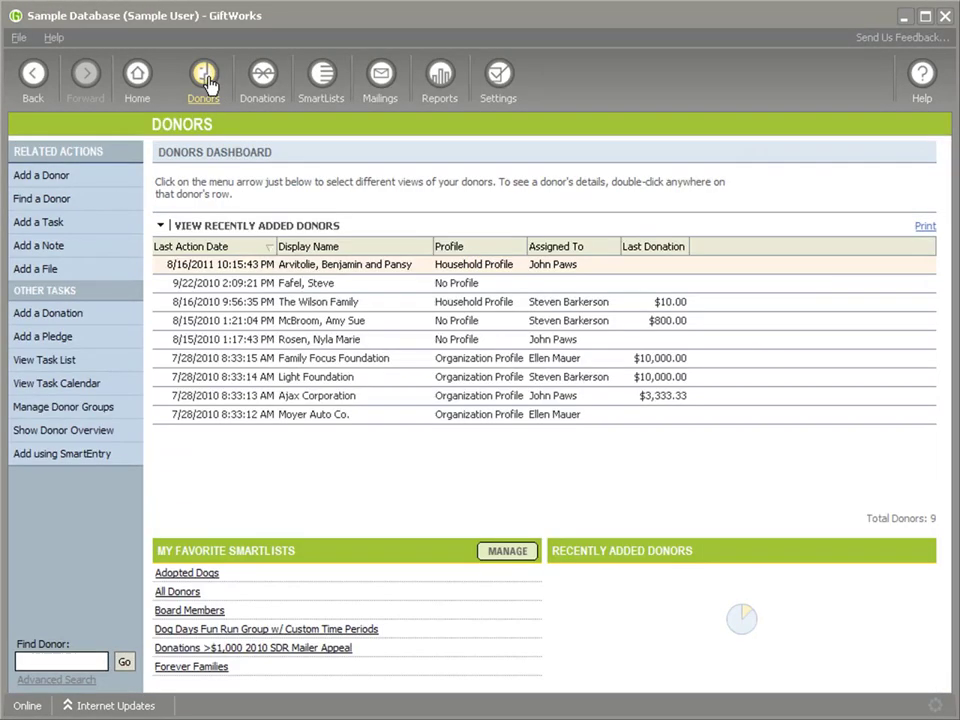
click(354, 286)
double_click(354, 286)
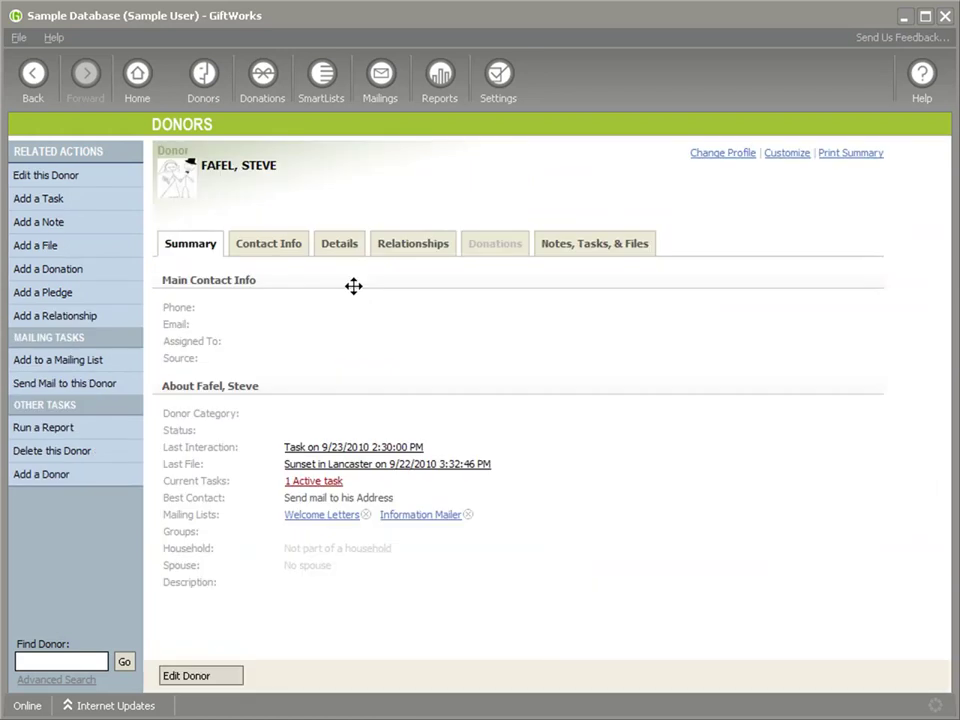
click(561, 251)
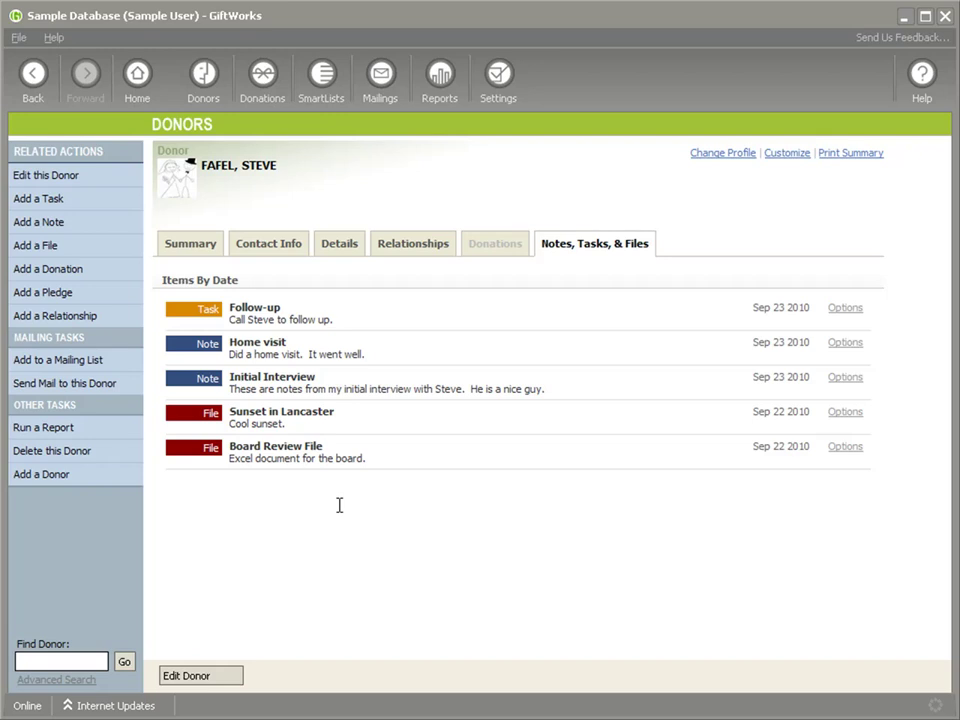
click(50, 223)
click(476, 270)
drag(476, 270, 393, 268)
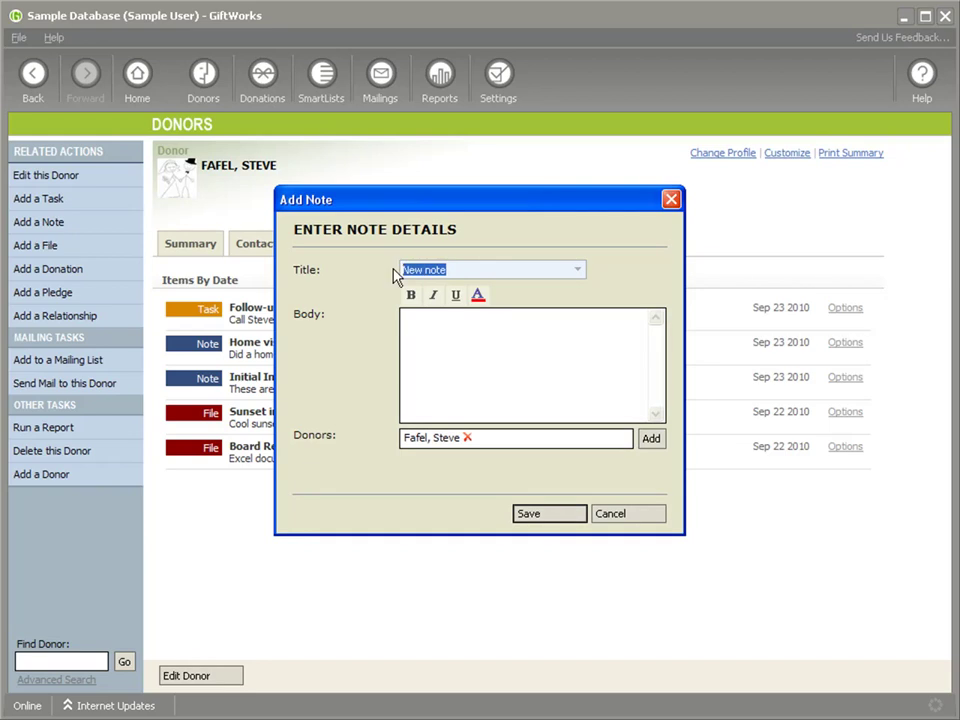
text(A note)
click(577, 271)
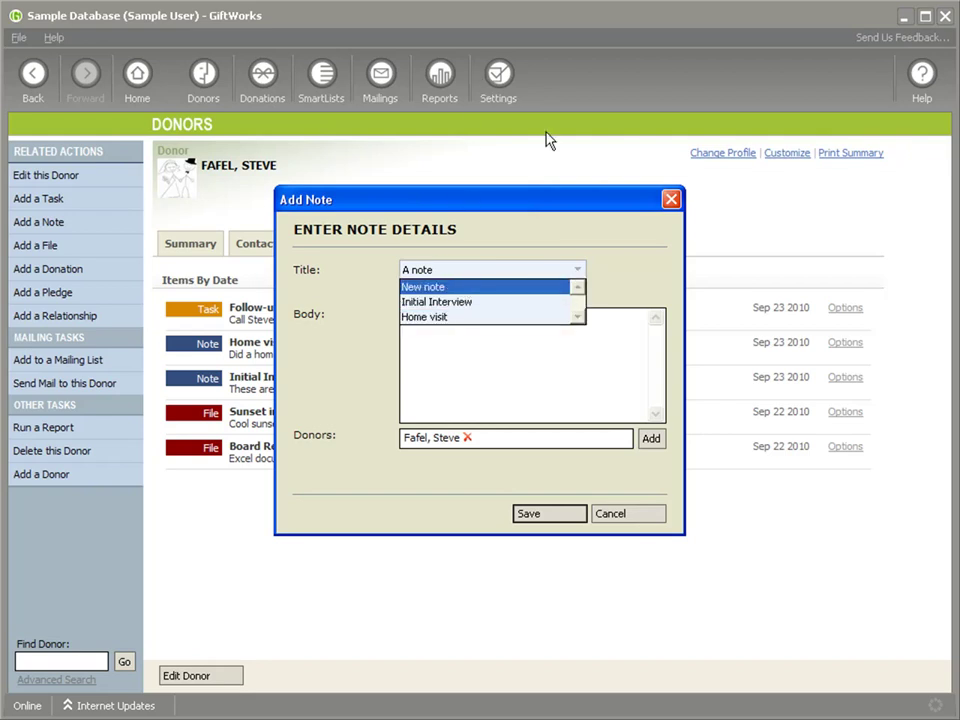
click(619, 520)
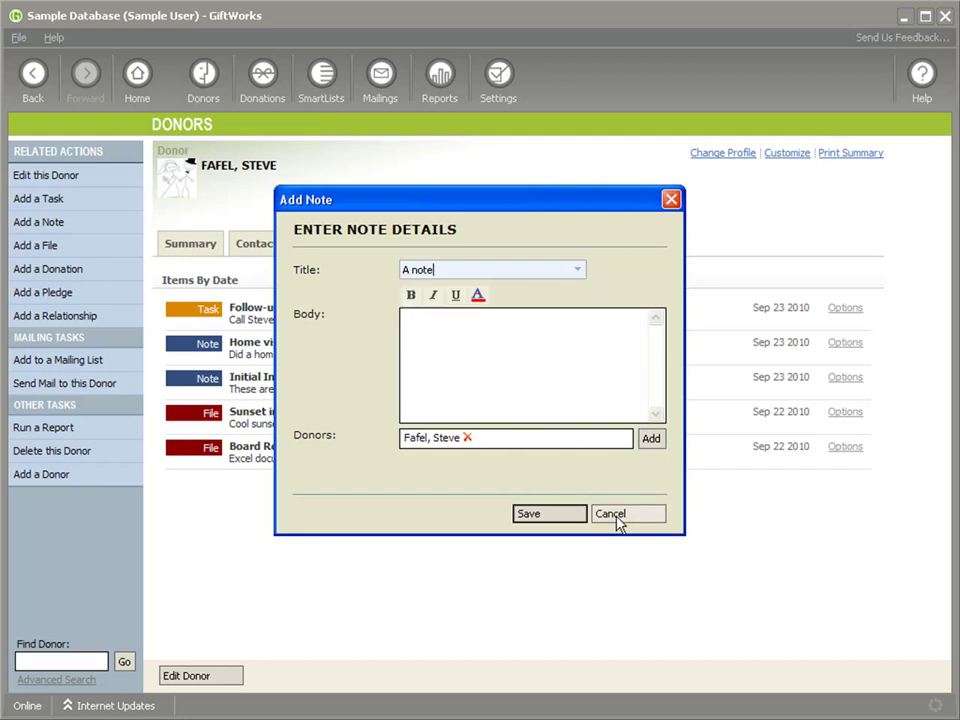
click(619, 520)
Review the values of the Note Titles field in the customization settings, leave them unsaved and return to the donor's notes
click(510, 89)
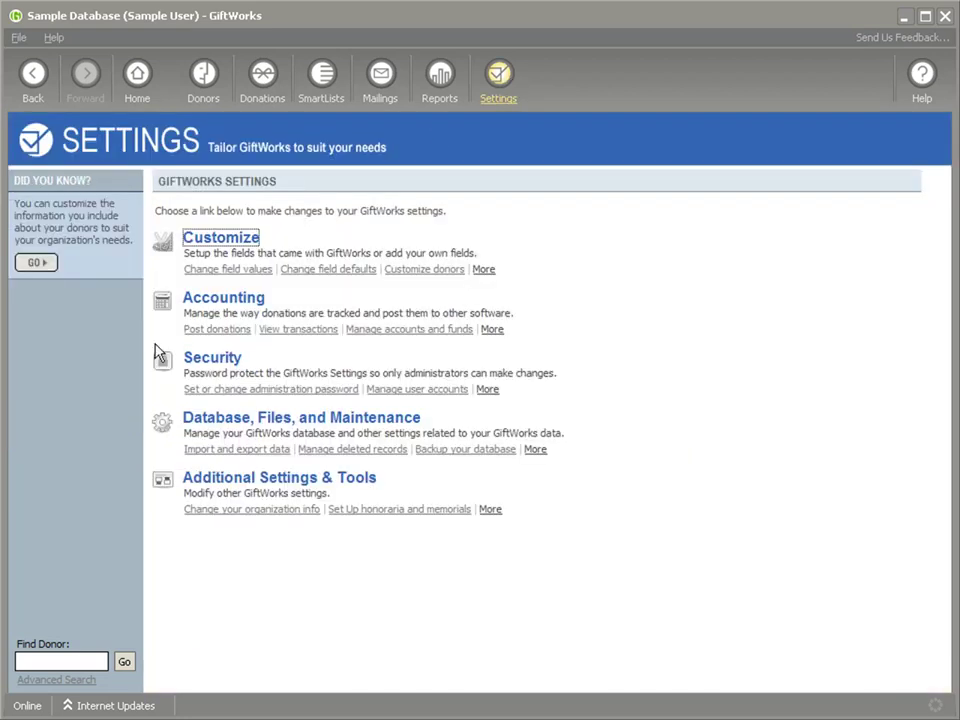
click(209, 242)
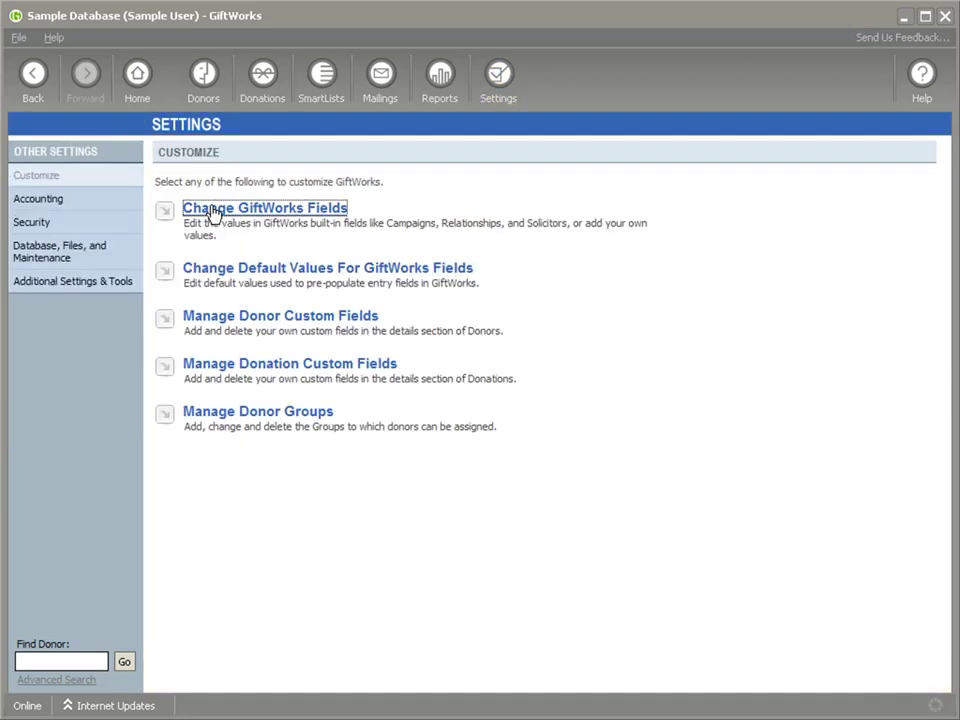
click(212, 210)
click(215, 302)
scroll(215, 305, down, 1)
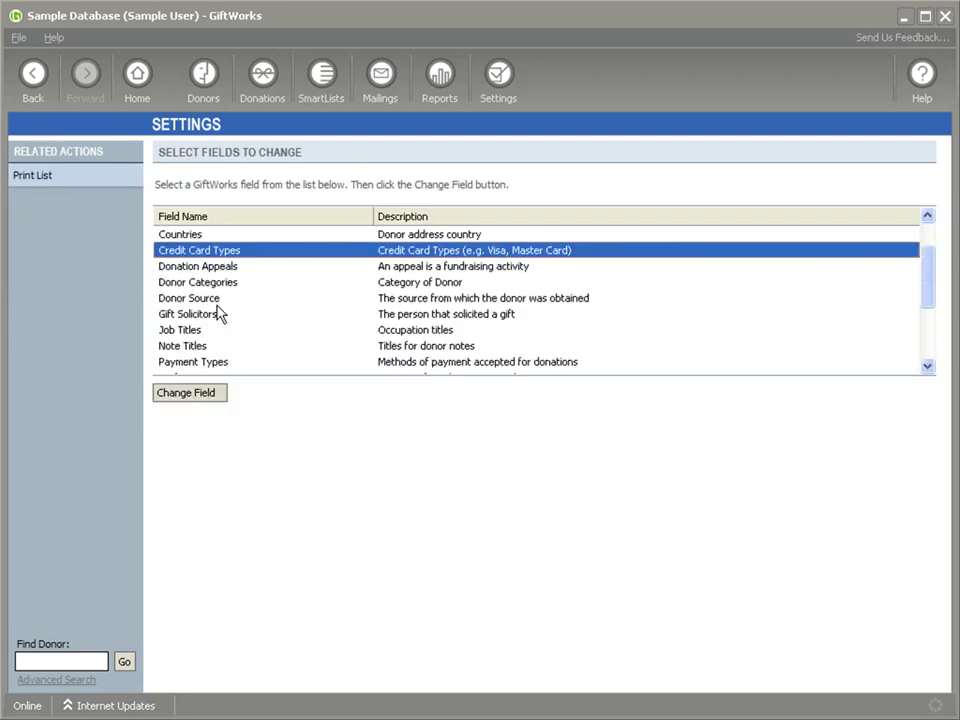
click(189, 348)
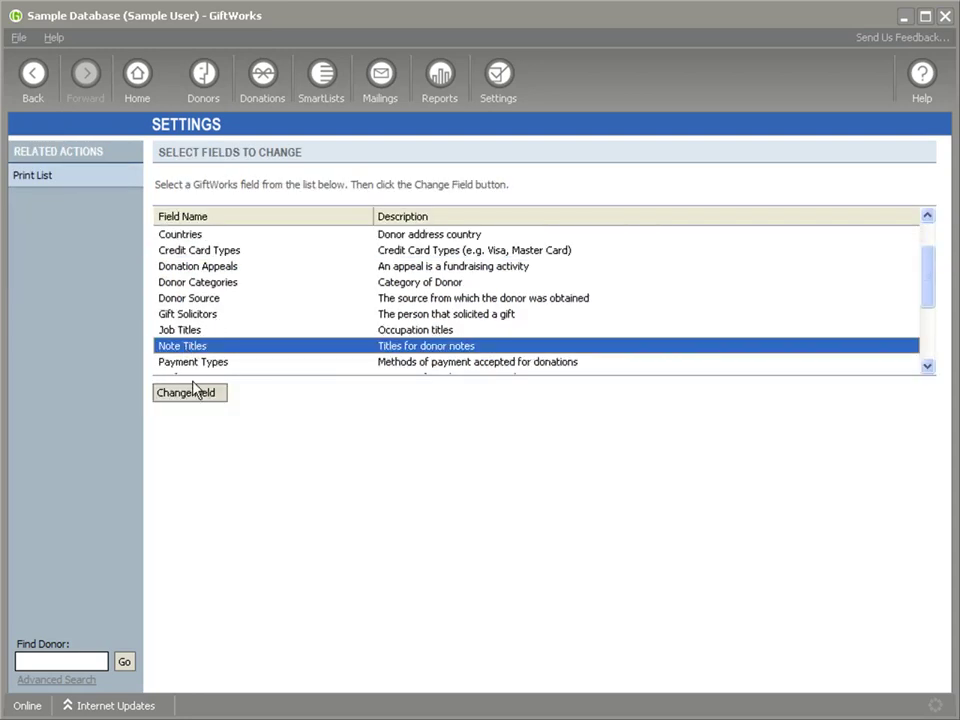
click(194, 394)
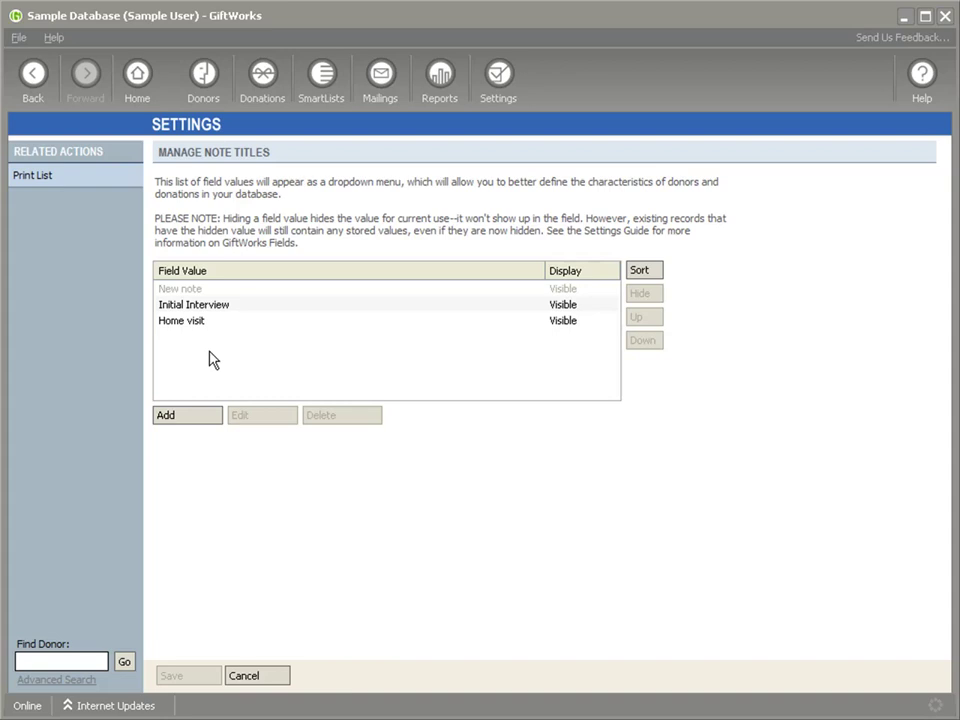
click(244, 672)
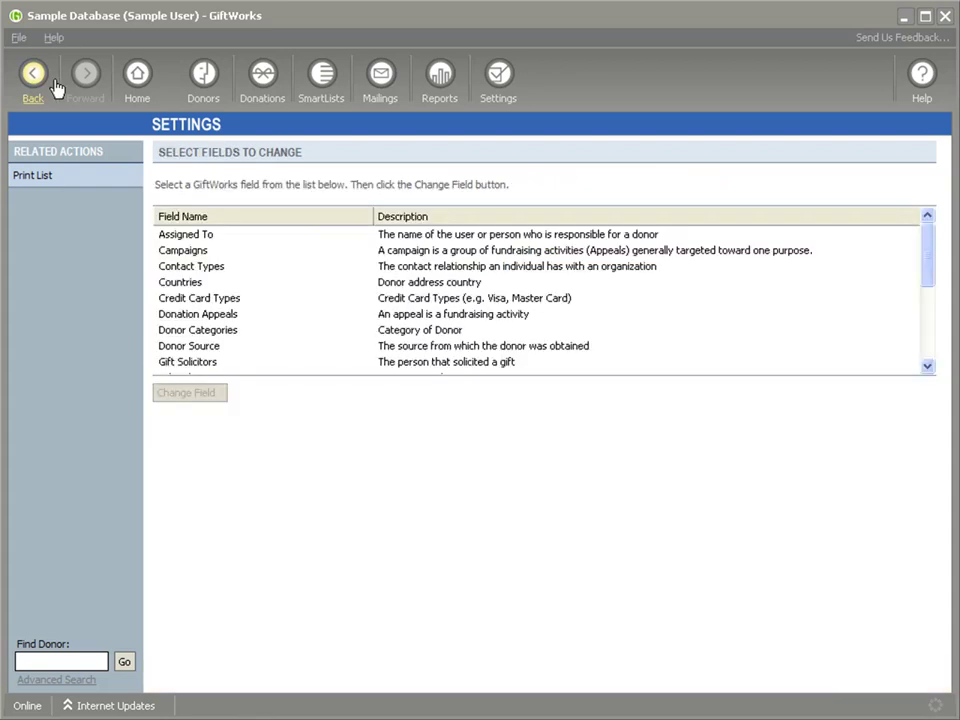
click(36, 80)
click(33, 78)
click(33, 78)
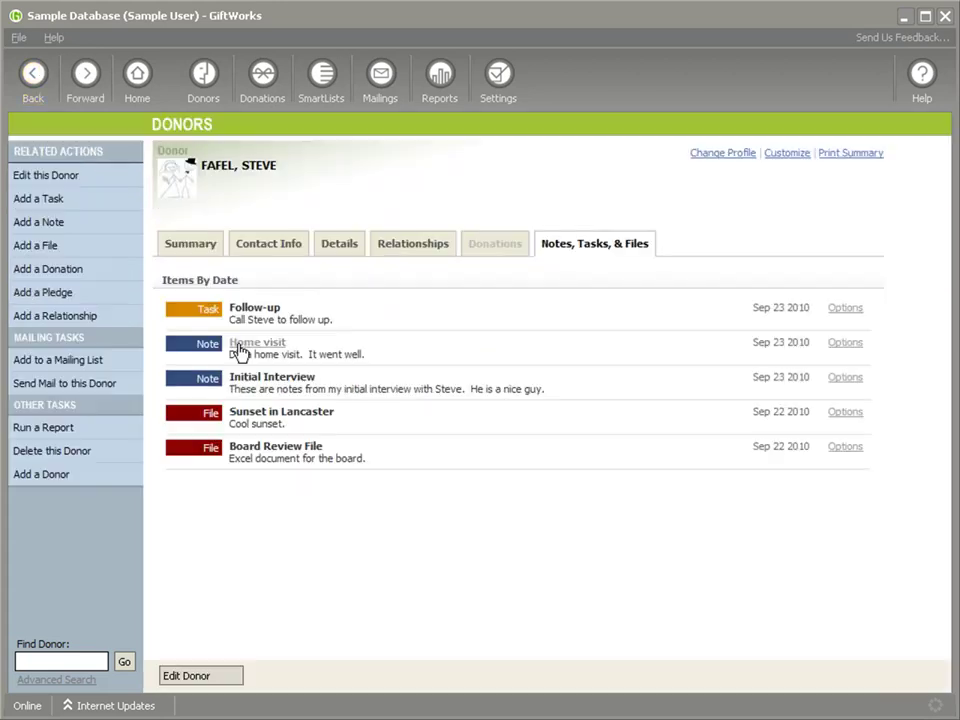
Start a new note for the donor and title it "This is a note"
click(32, 228)
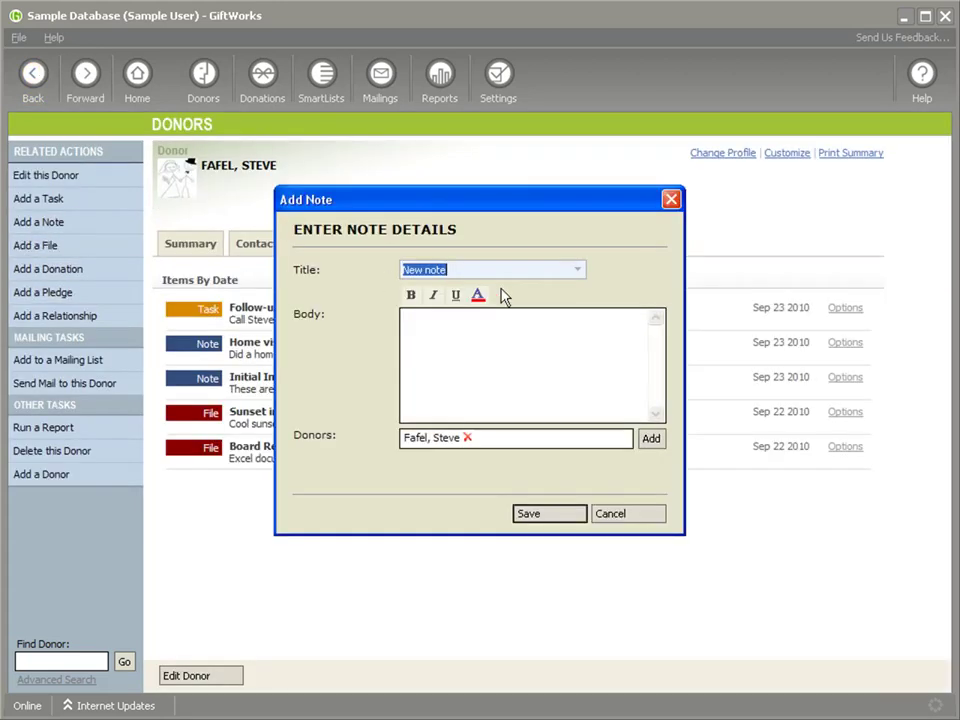
click(577, 270)
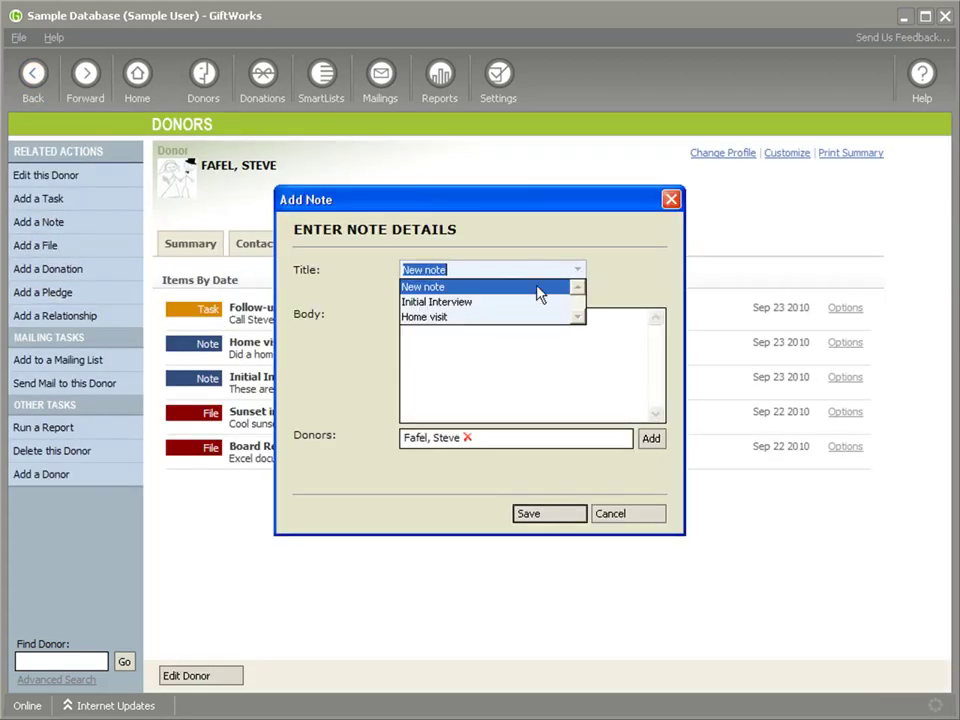
click(456, 317)
click(463, 334)
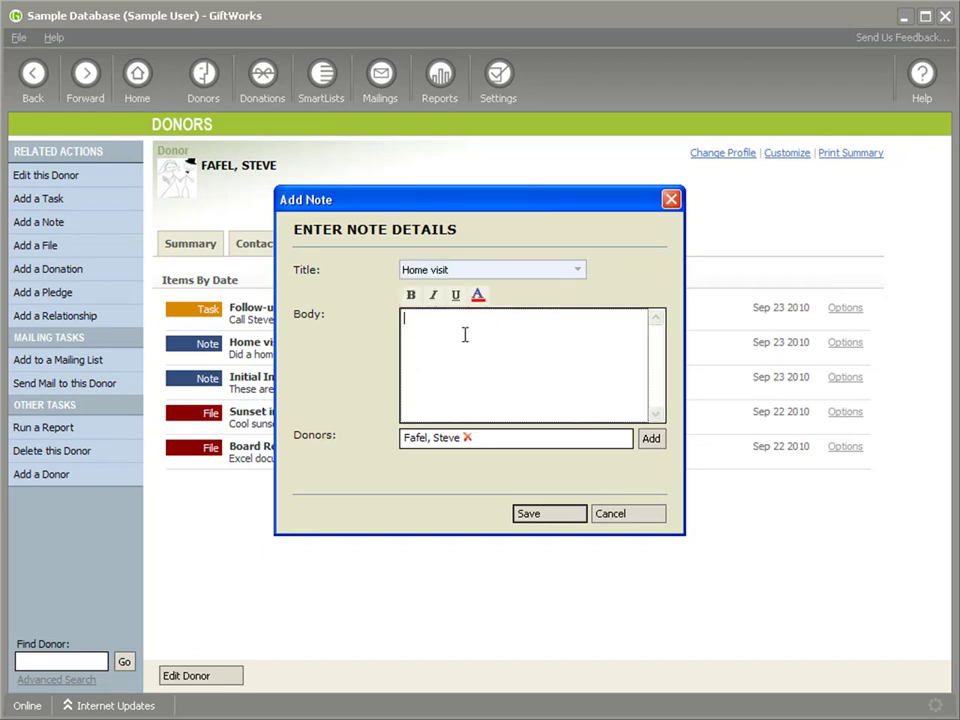
drag(484, 276, 324, 276)
text(Custome)
key(BackSpace)
key(BackSpace)
key(BackSpace)
key(BackSpace)
key(BackSpace)
key(BackSpace)
key(BackSpace)
text(Th)
key(BackSpace)
key(BackSpace)
text(This is a note)
Enter "Note information" as the body of the note and save it
click(439, 336)
text(Note information)
click(551, 512)
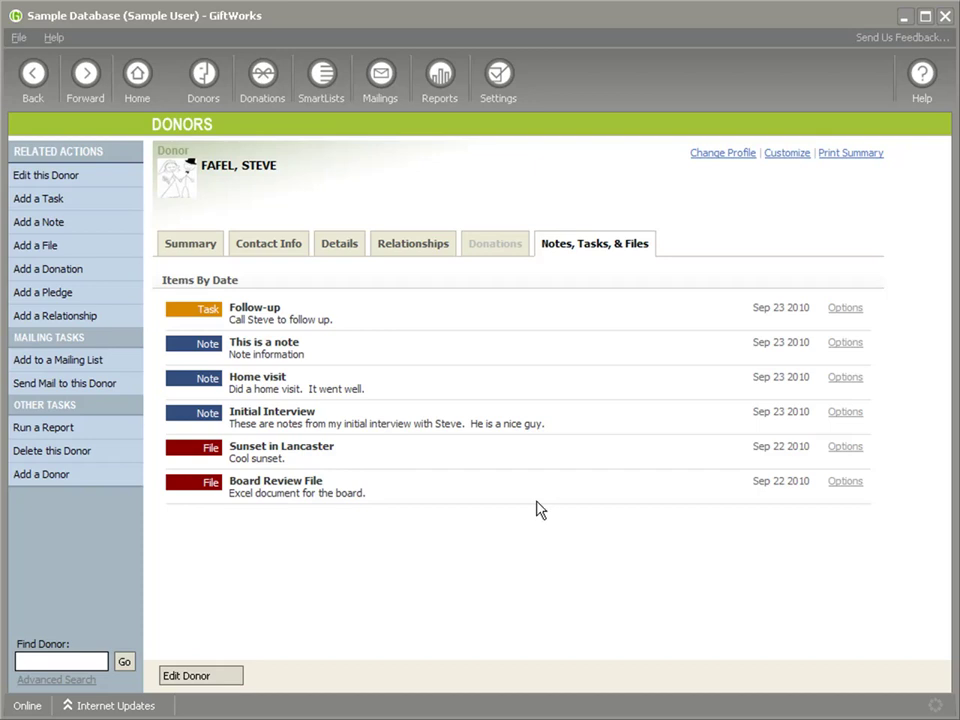
Run an advanced donor search for "interview" in the Notes field and close the results without choosing a donor
click(45, 686)
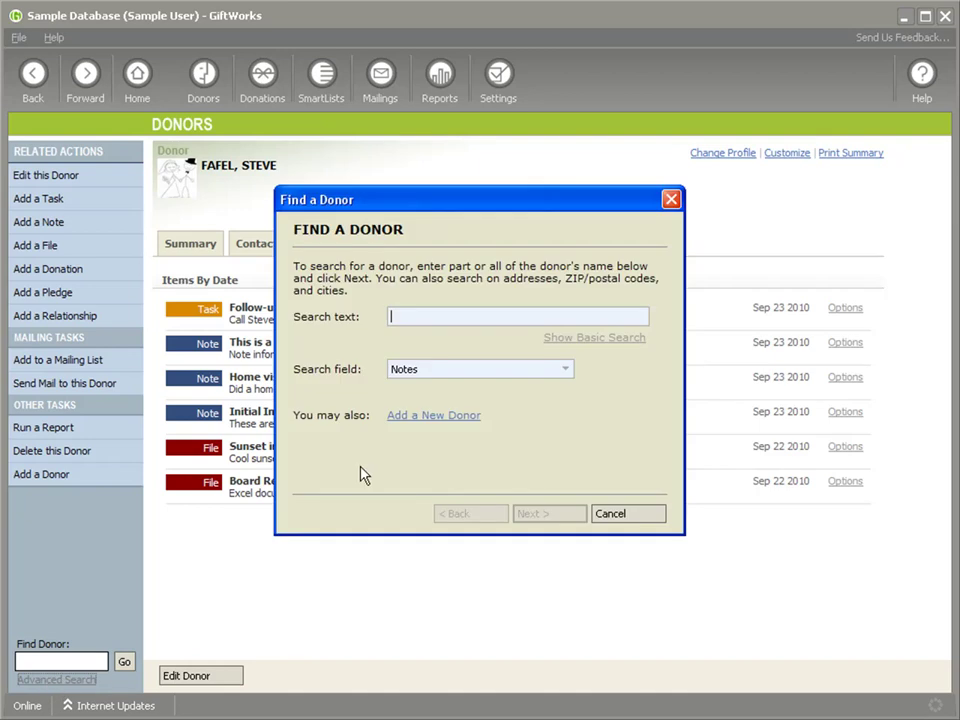
click(452, 368)
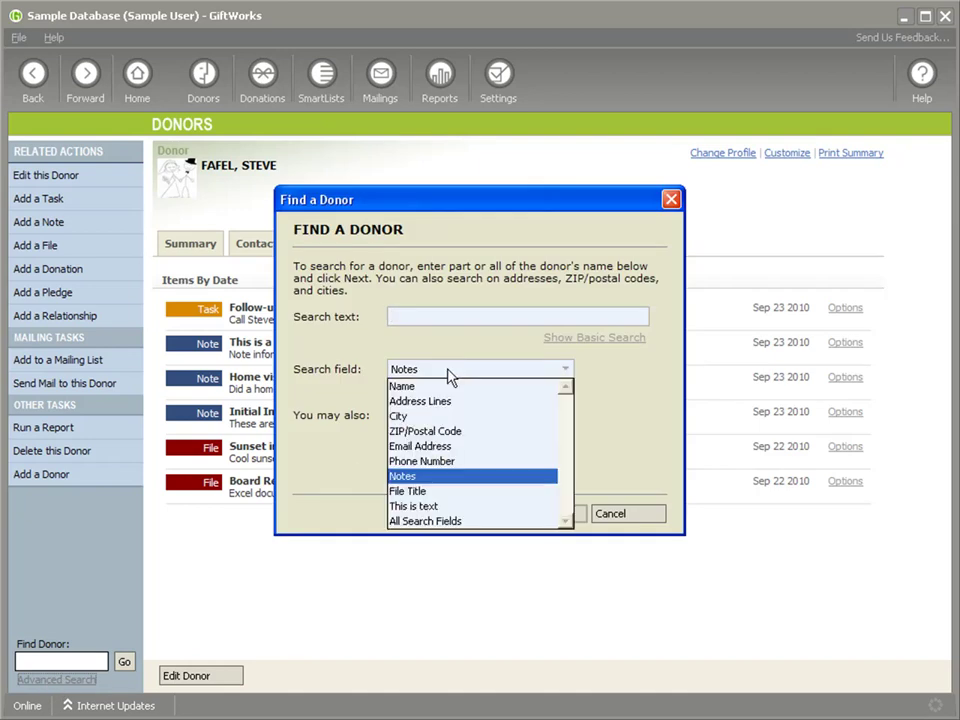
click(408, 478)
click(414, 317)
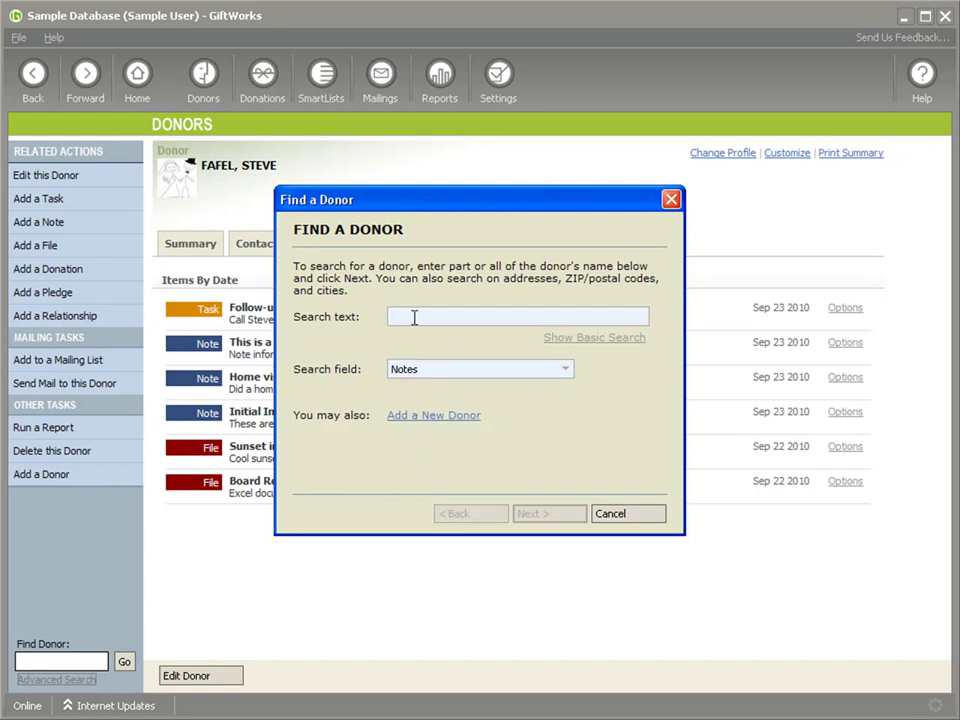
drag(398, 207, 537, 215)
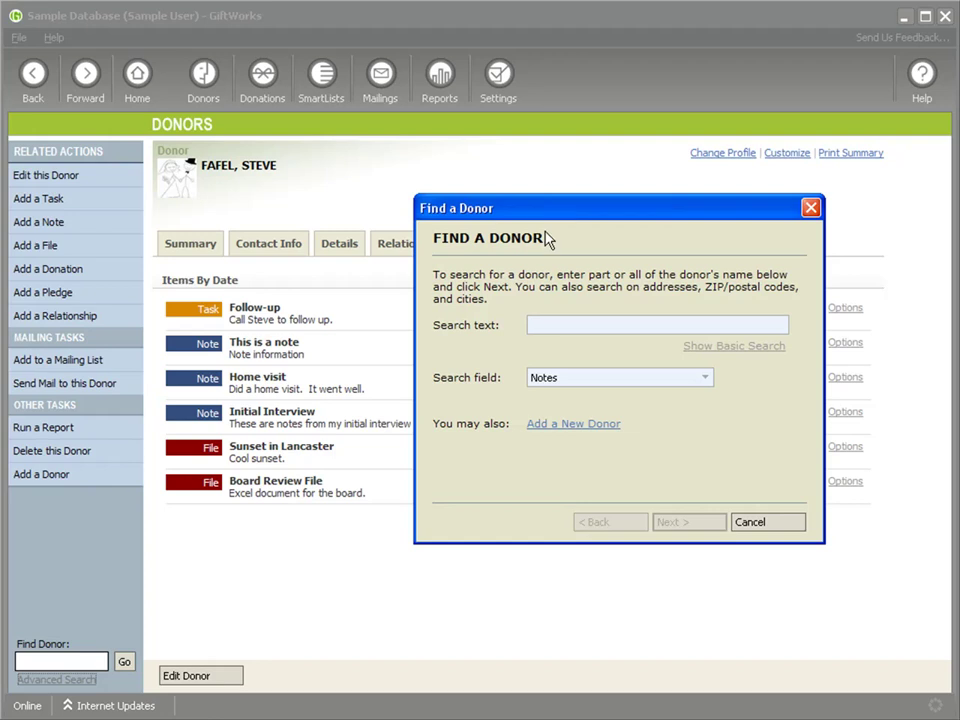
text(internet)
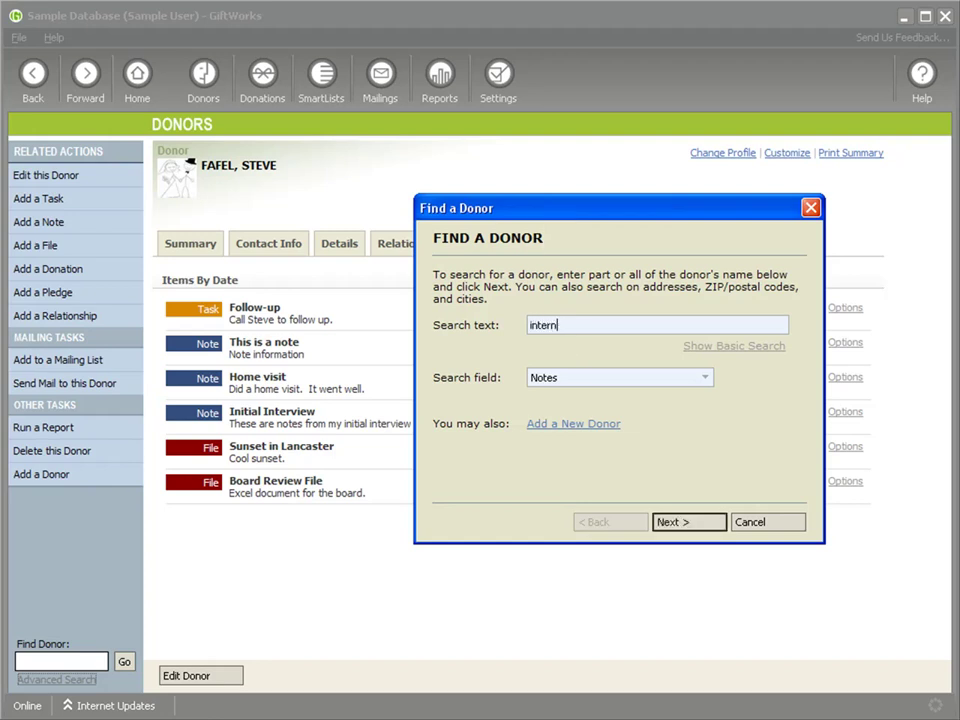
key(BackSpace)
key(BackSpace)
key(BackSpace)
key(BackSpace)
text(view)
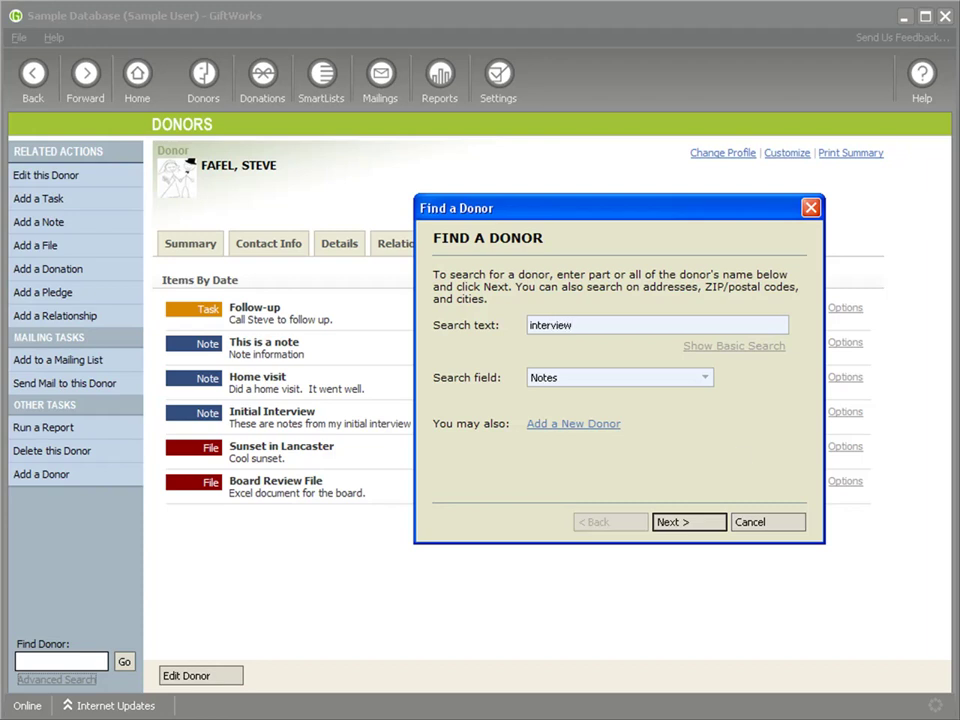
click(712, 522)
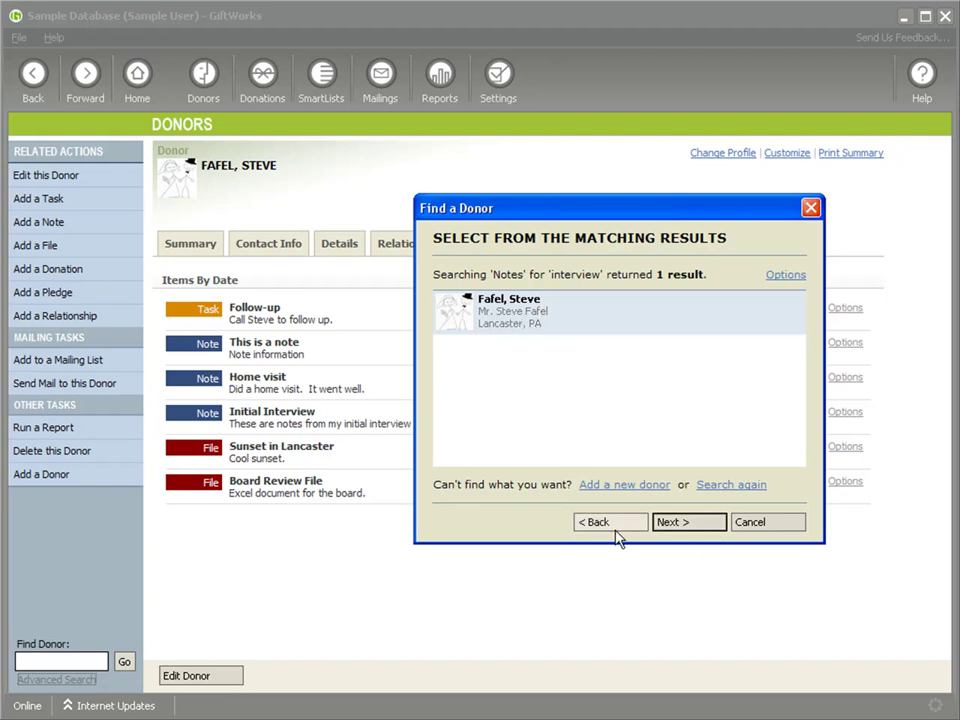
click(762, 530)
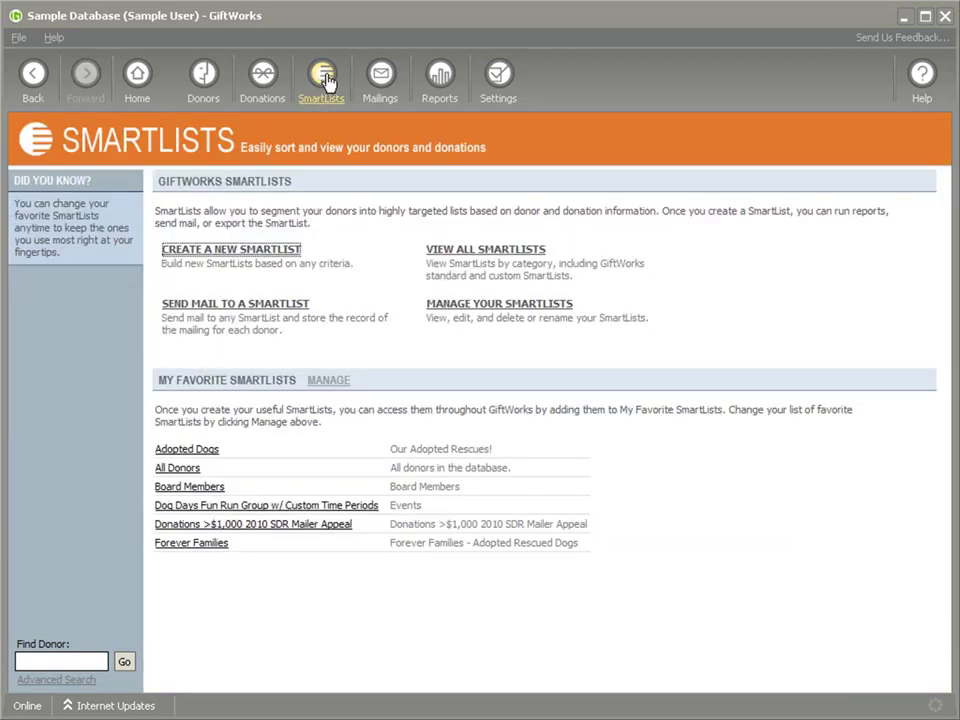
Create a new SmartList of donors with a Notes > Note Title criterion set to "Home visit"
click(231, 255)
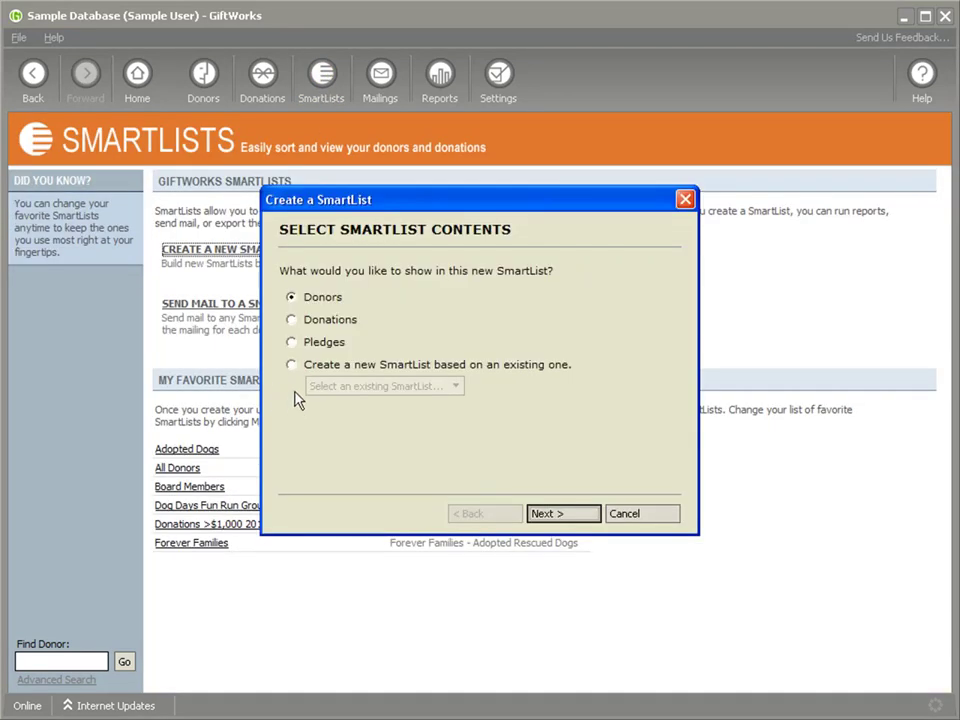
click(559, 516)
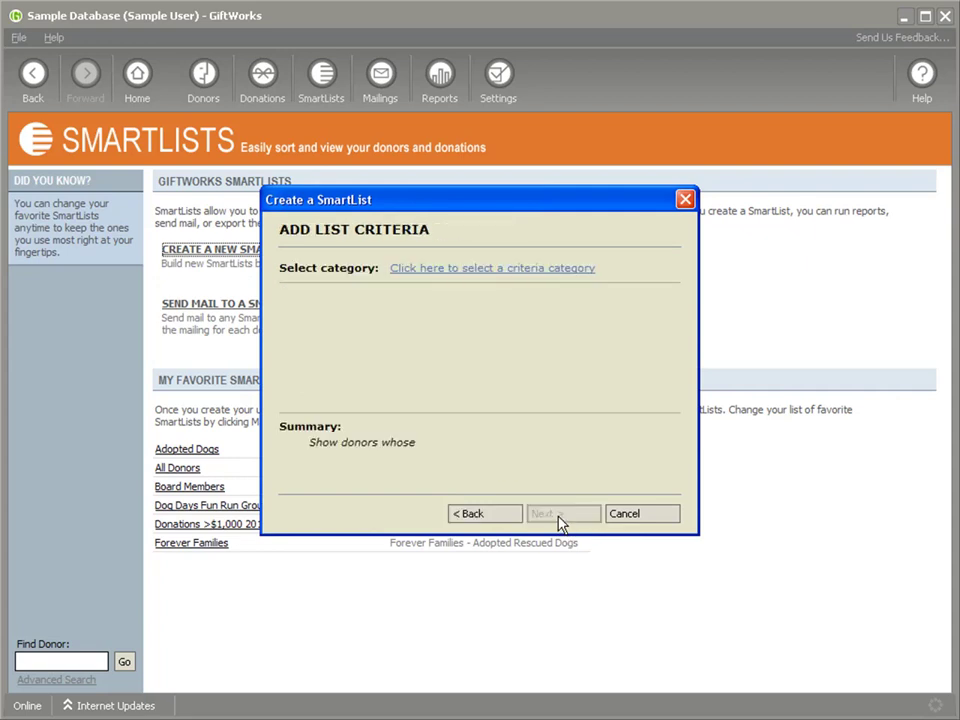
click(425, 270)
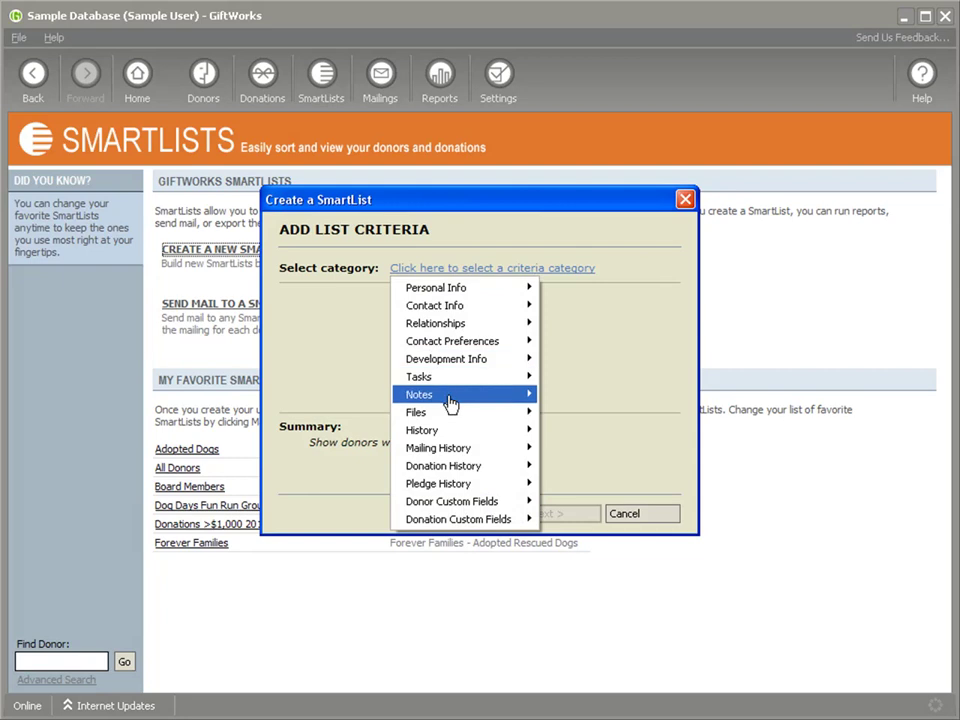
mouse_move(471, 404)
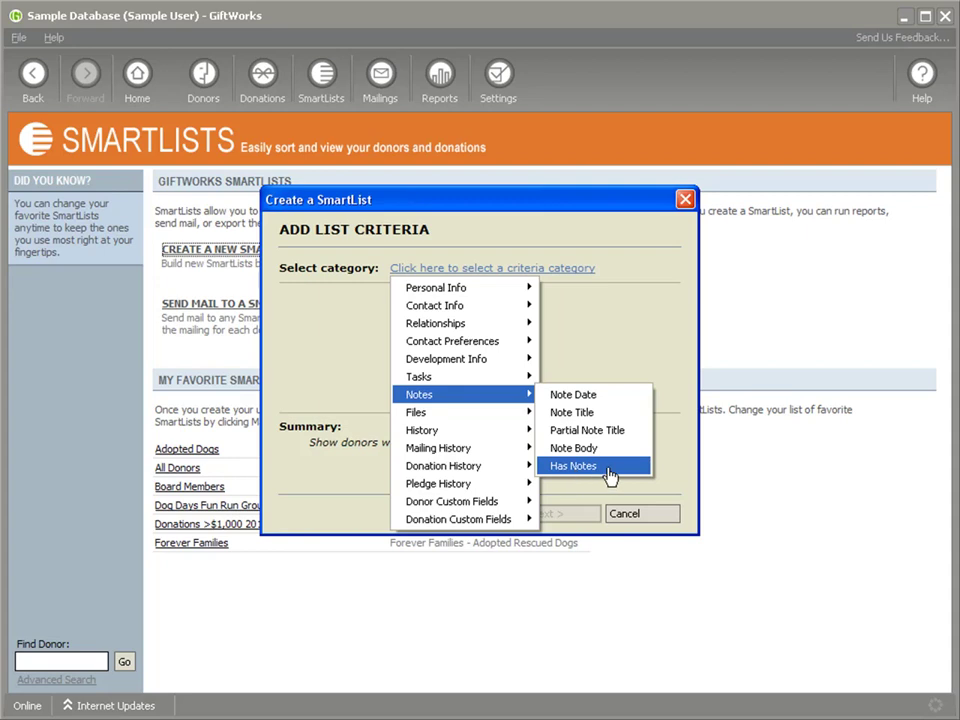
click(567, 414)
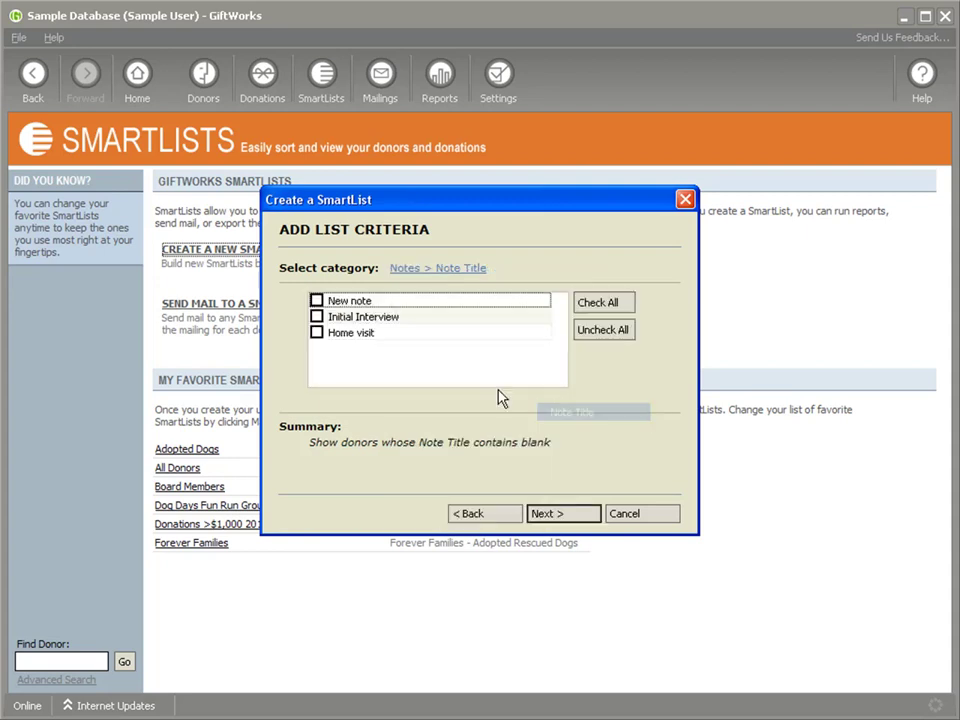
click(316, 333)
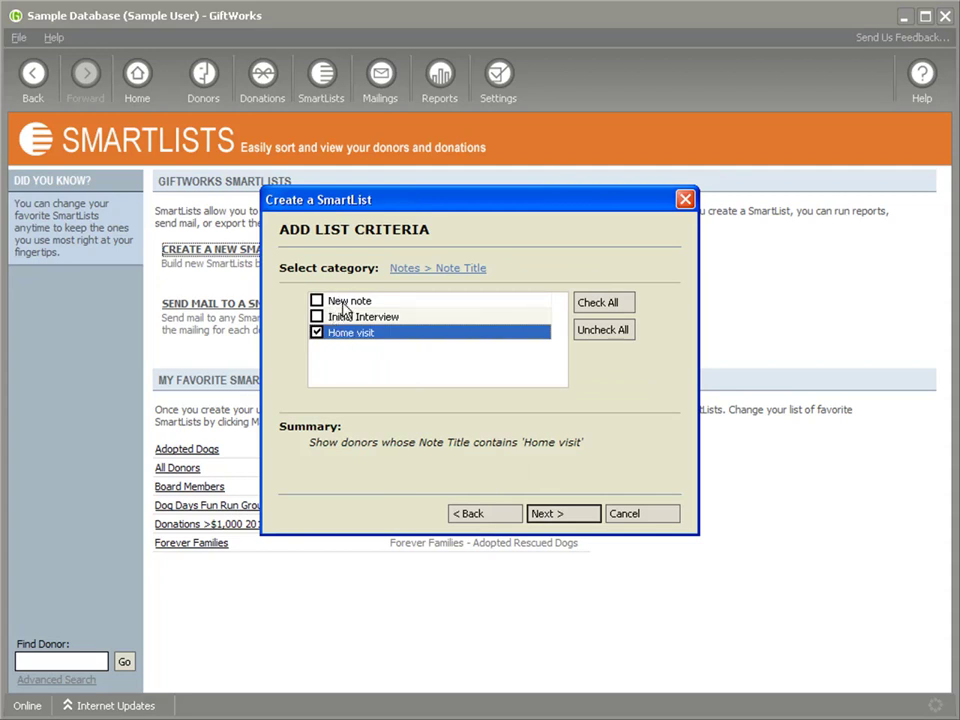
Switch the SmartList criterion to Notes > Partial Note Title with the search text "*home*" and apply it
click(406, 270)
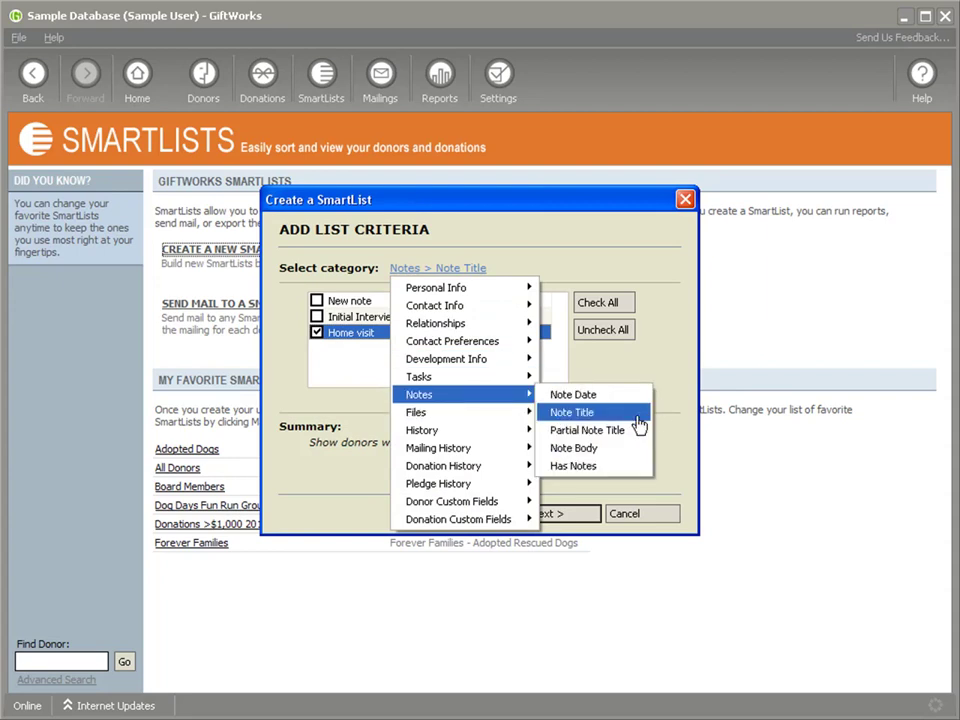
click(632, 430)
text(*home*)
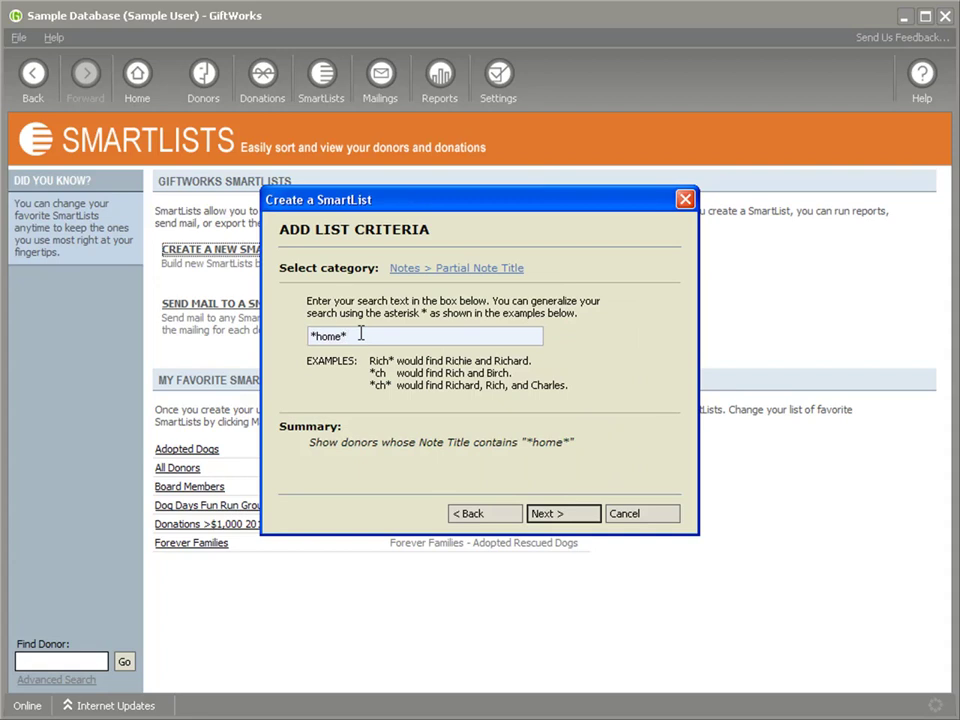
click(553, 514)
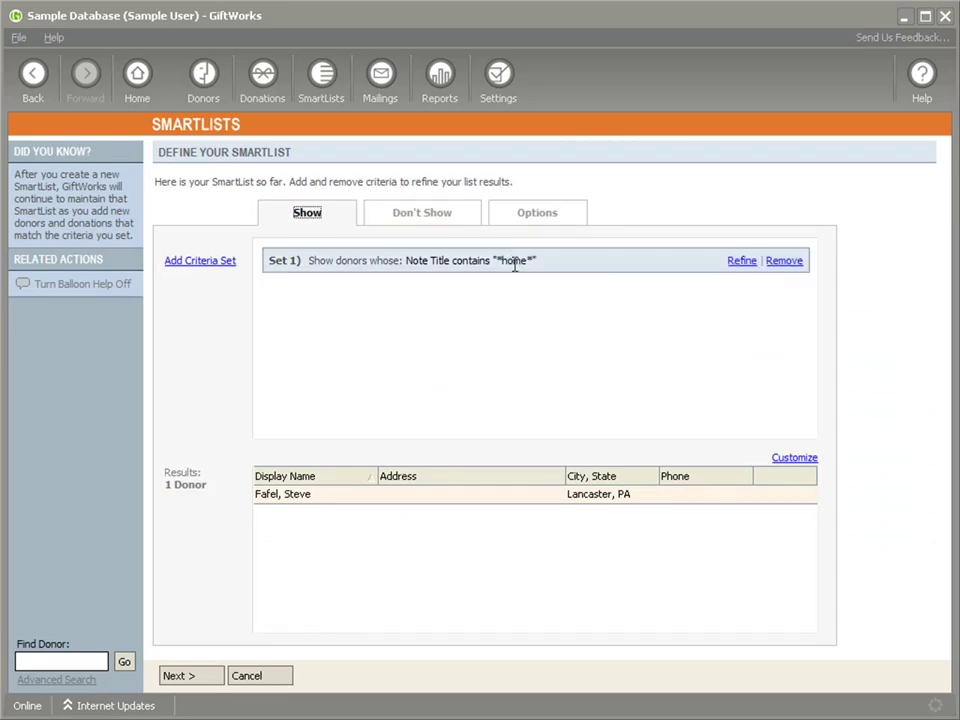
Change the SmartList criterion to Notes > Note Body with the search text "*interview*", apply it, and discard the SmartList without saving
click(737, 261)
click(424, 340)
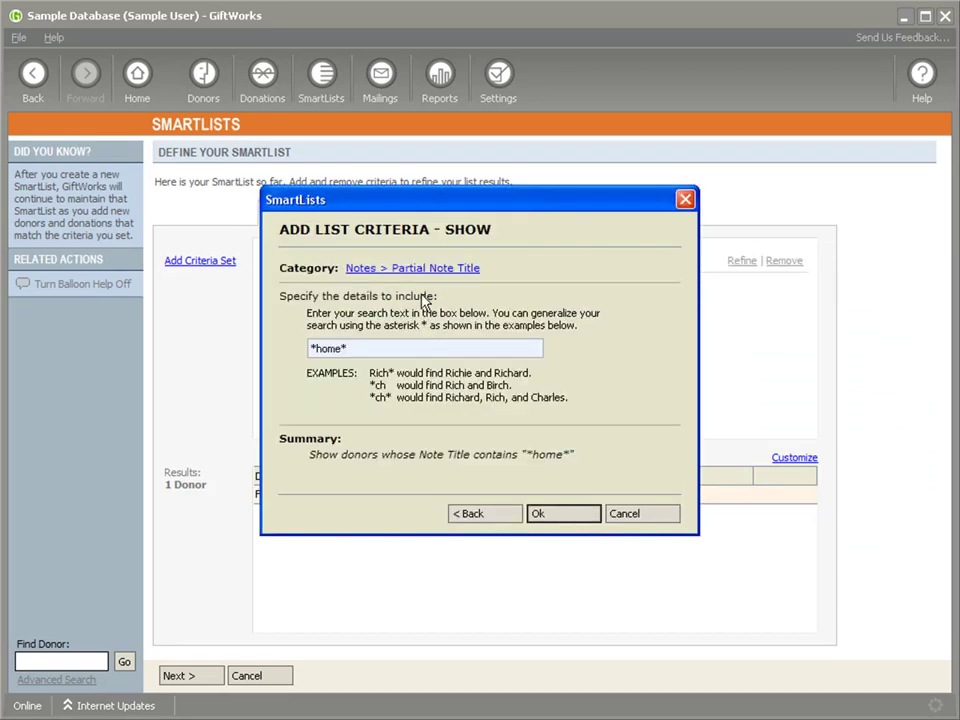
click(388, 270)
mouse_move(430, 394)
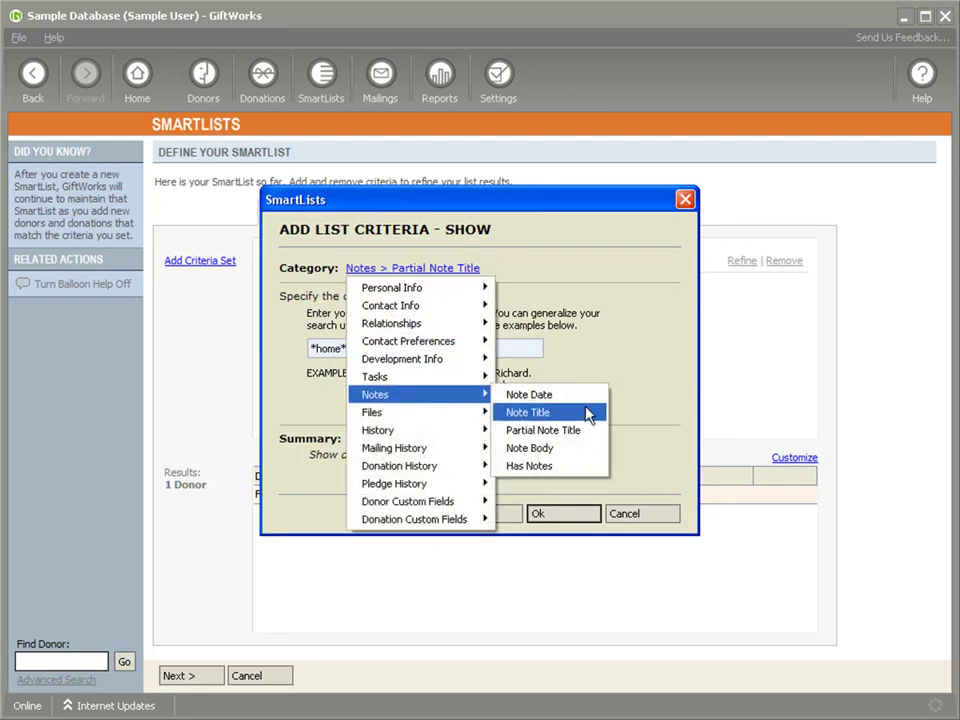
click(579, 447)
click(345, 348)
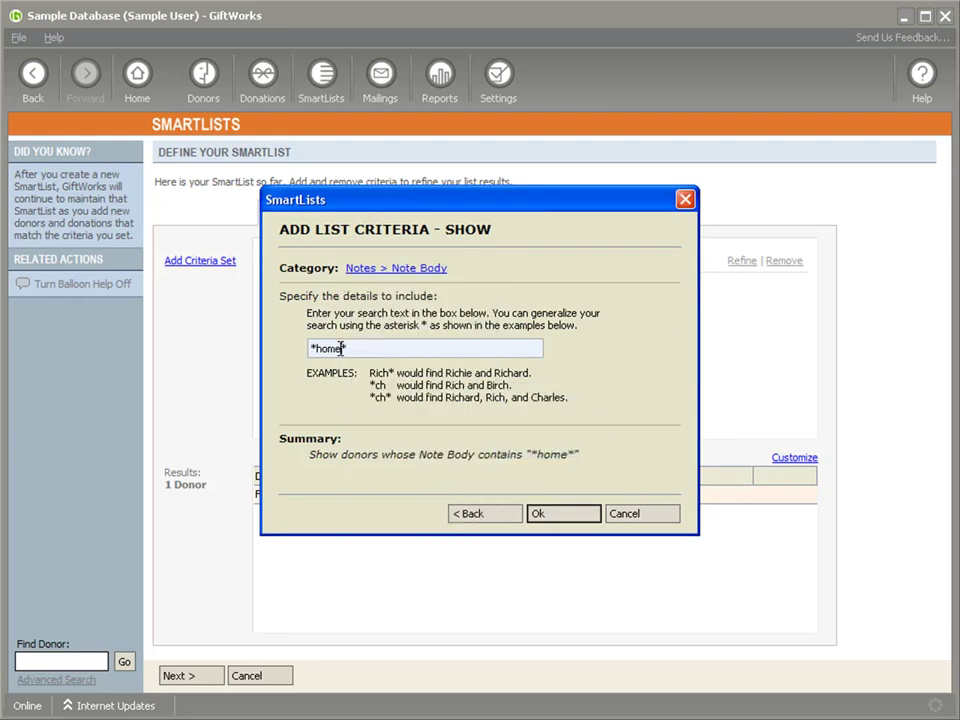
key(BackSpace)
key(BackSpace)
key(BackSpace)
key(BackSpace)
text(interview)
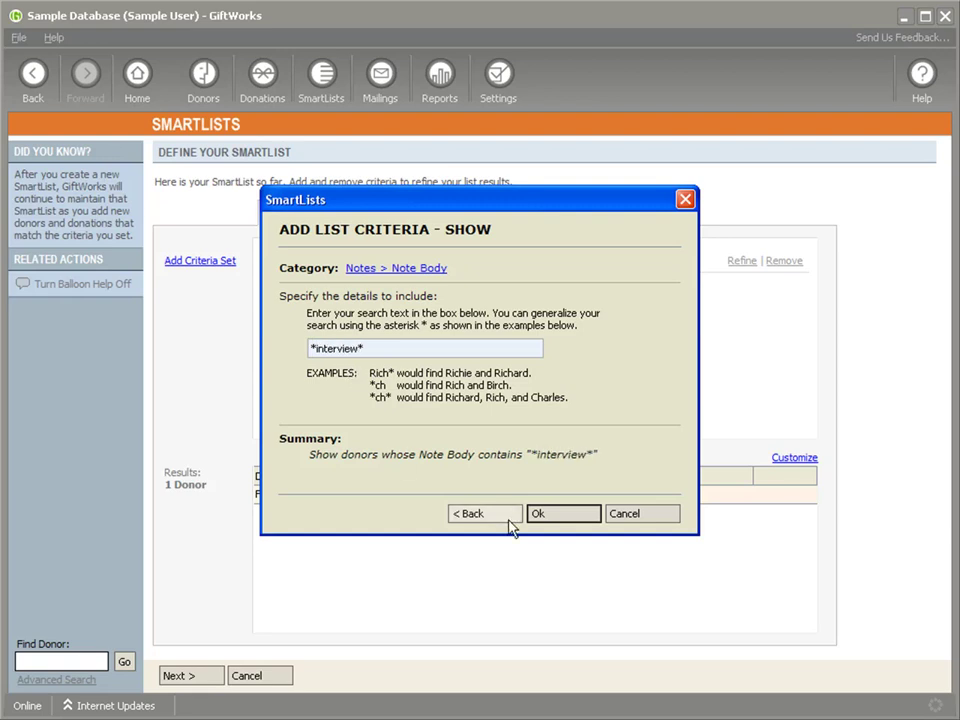
click(540, 518)
click(541, 520)
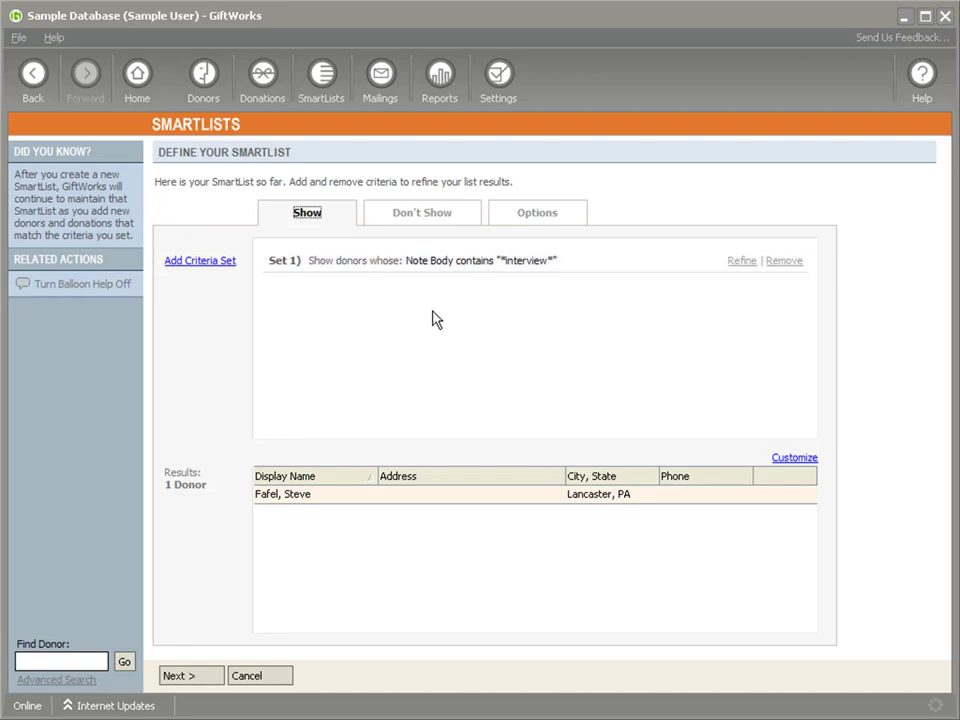
click(268, 677)
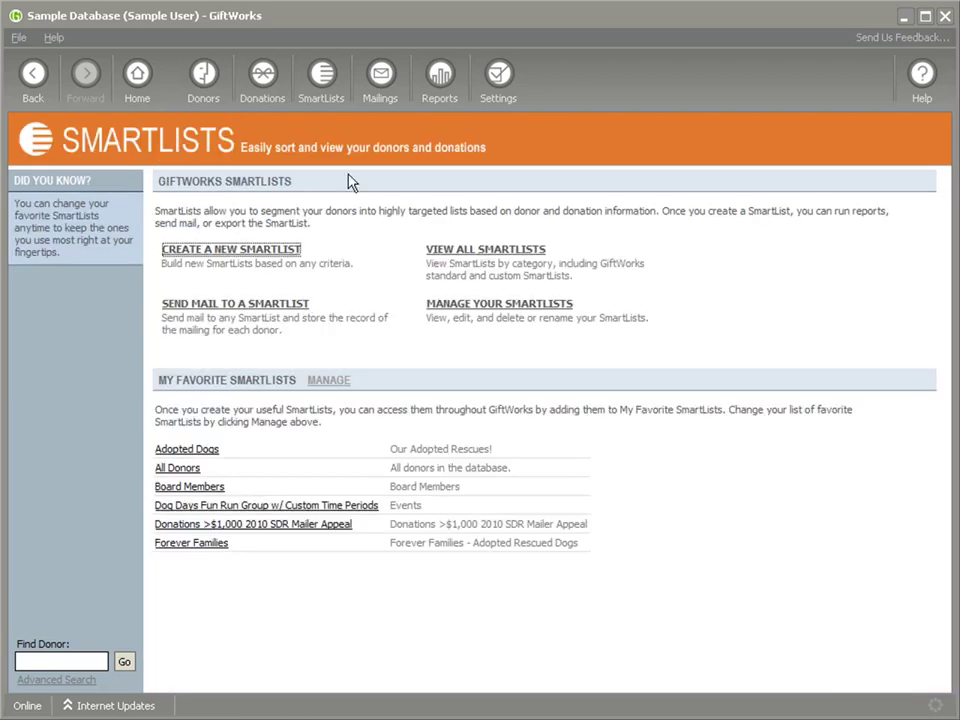
Run the Donor Notes report for all donors and all dates, check the User filter, and review the listed notes
click(440, 78)
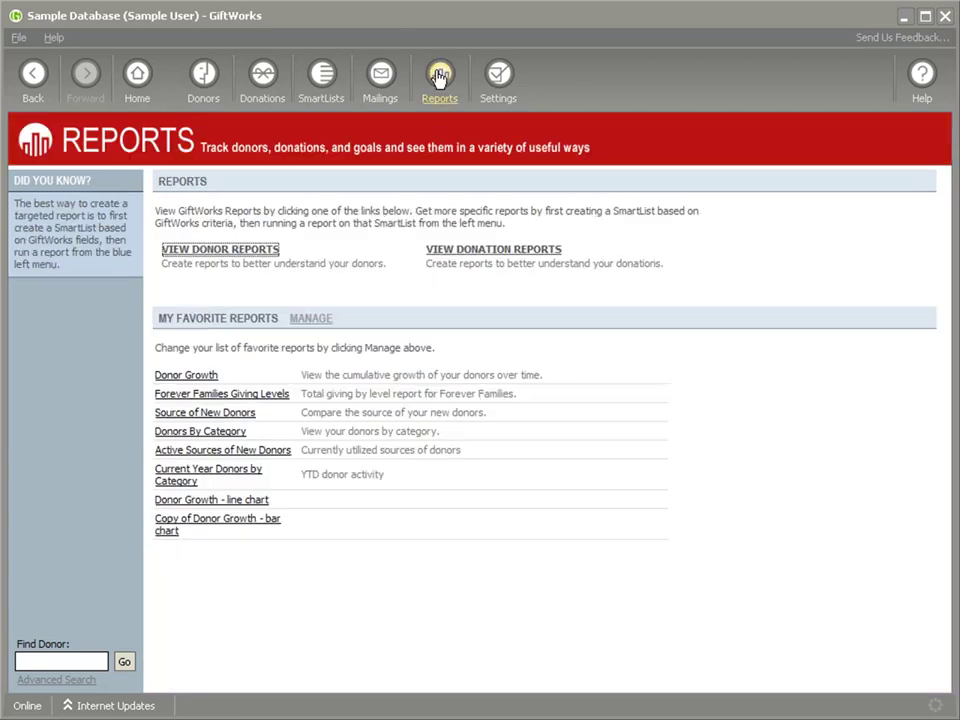
click(218, 256)
scroll(696, 321, down, 8)
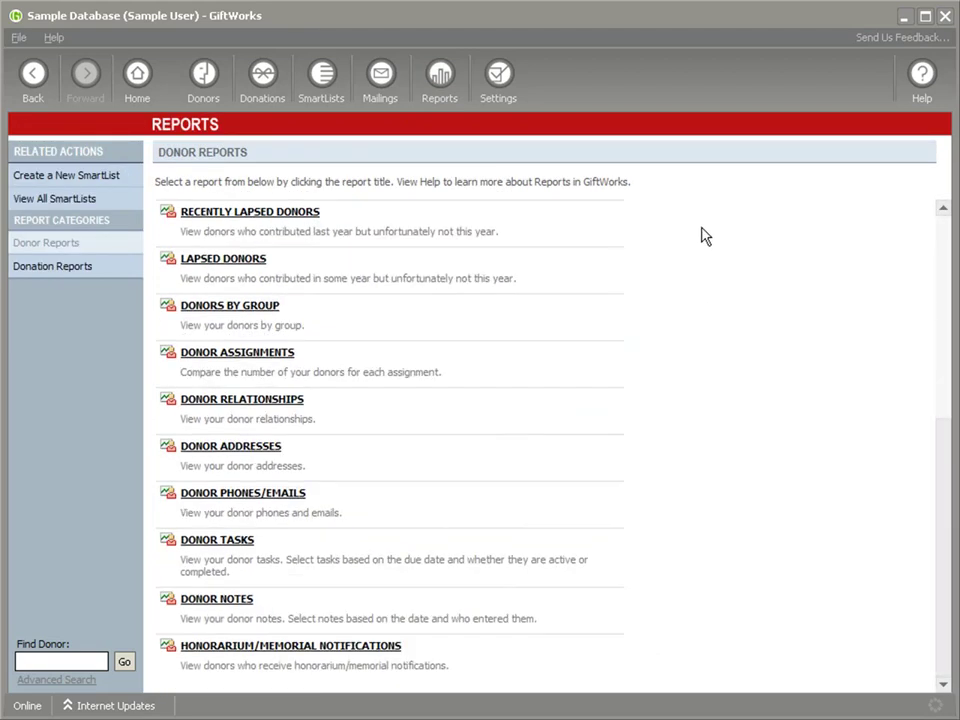
click(219, 604)
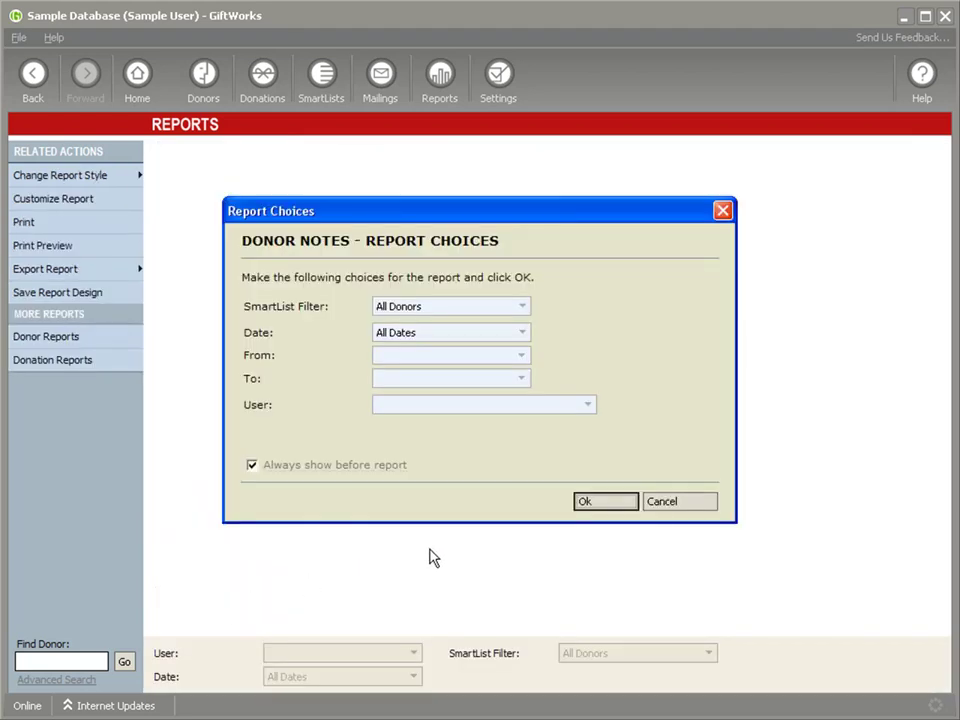
click(604, 506)
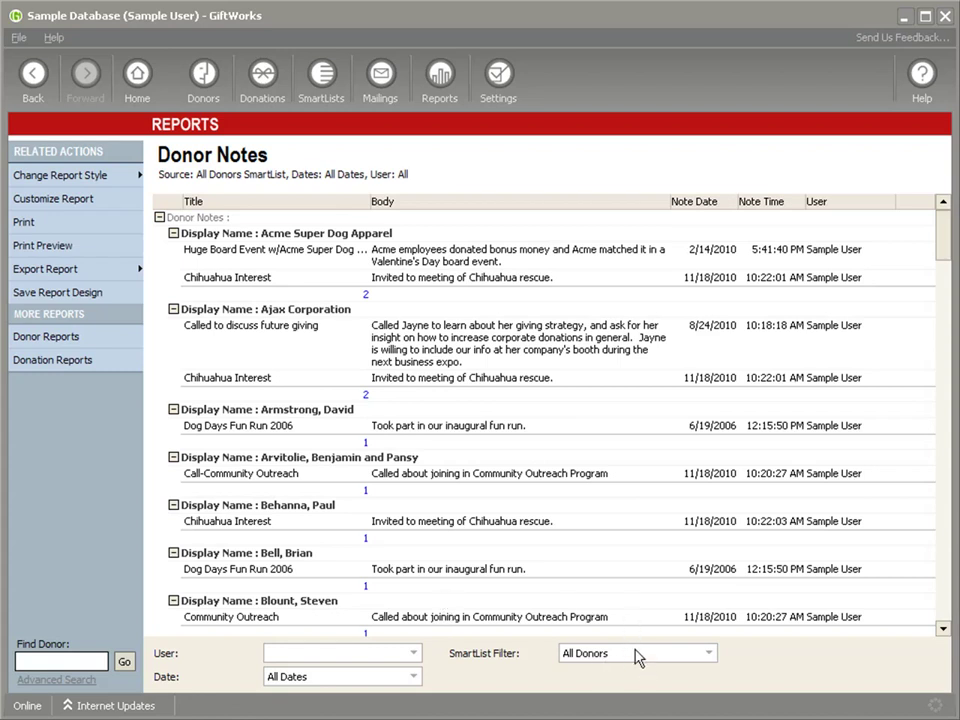
click(413, 656)
click(413, 656)
drag(945, 253, 943, 328)
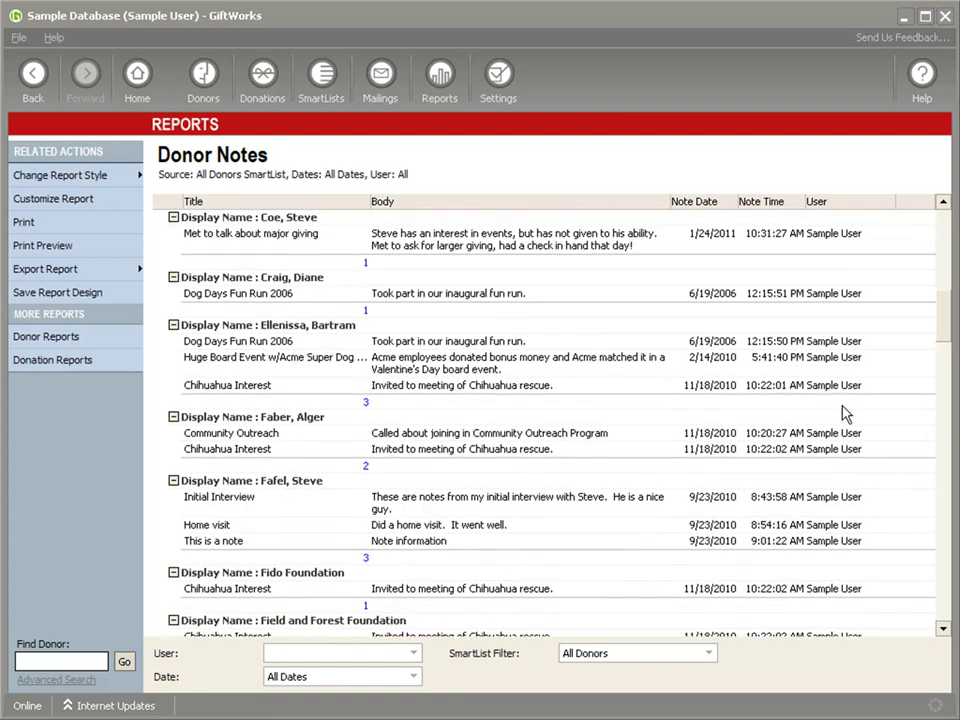